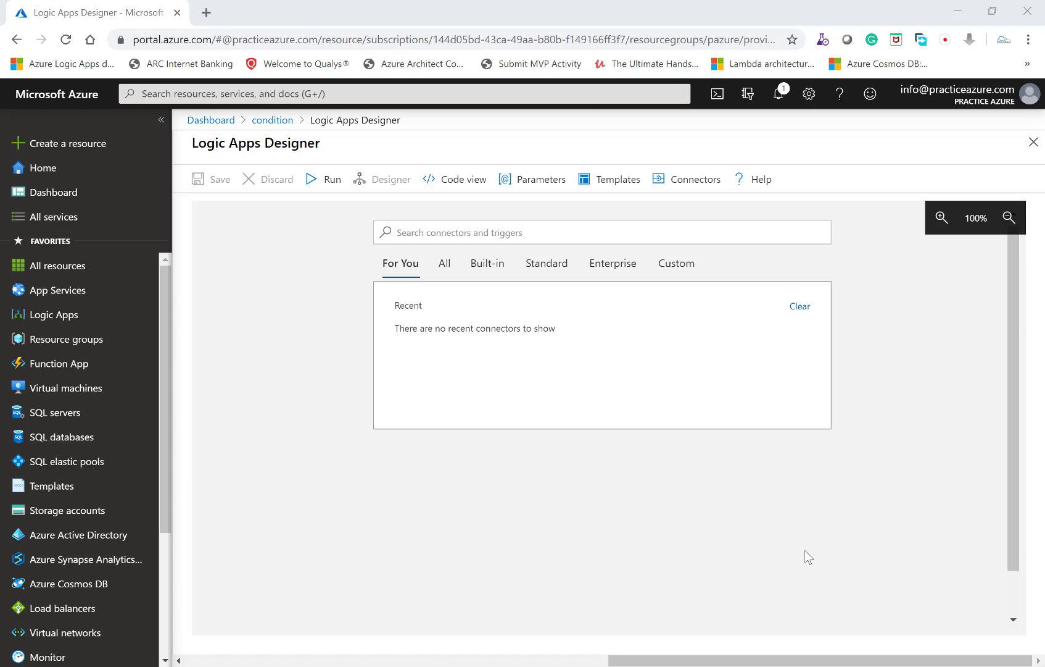
# - Start the logic app with a Recurrence trigger from the Schedule connector
pyautogui.click(600, 233)
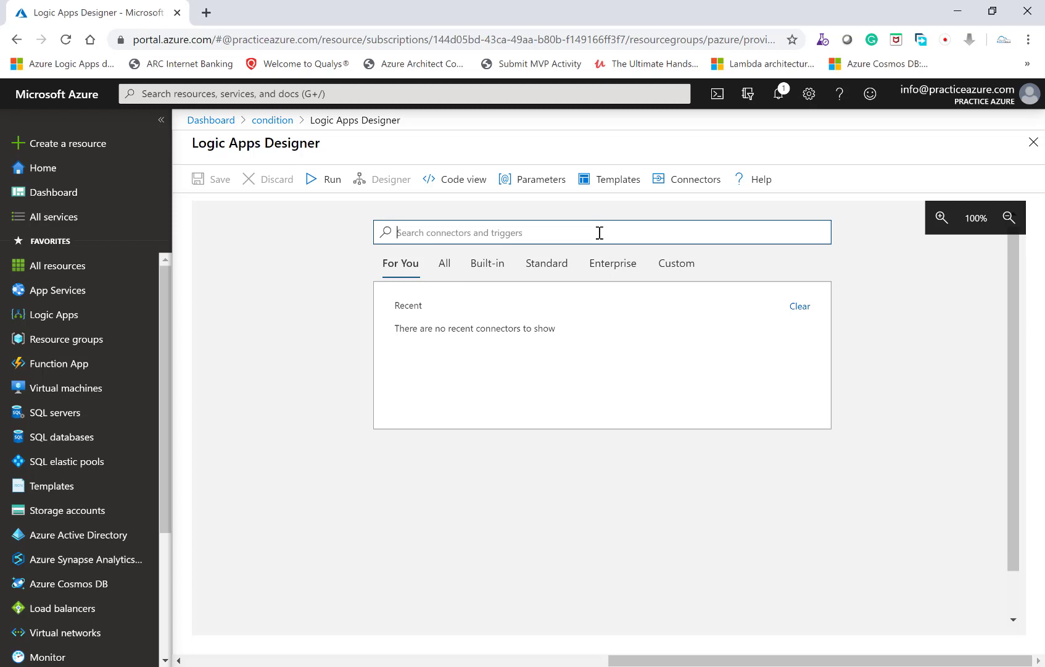
pyautogui.write('sched')
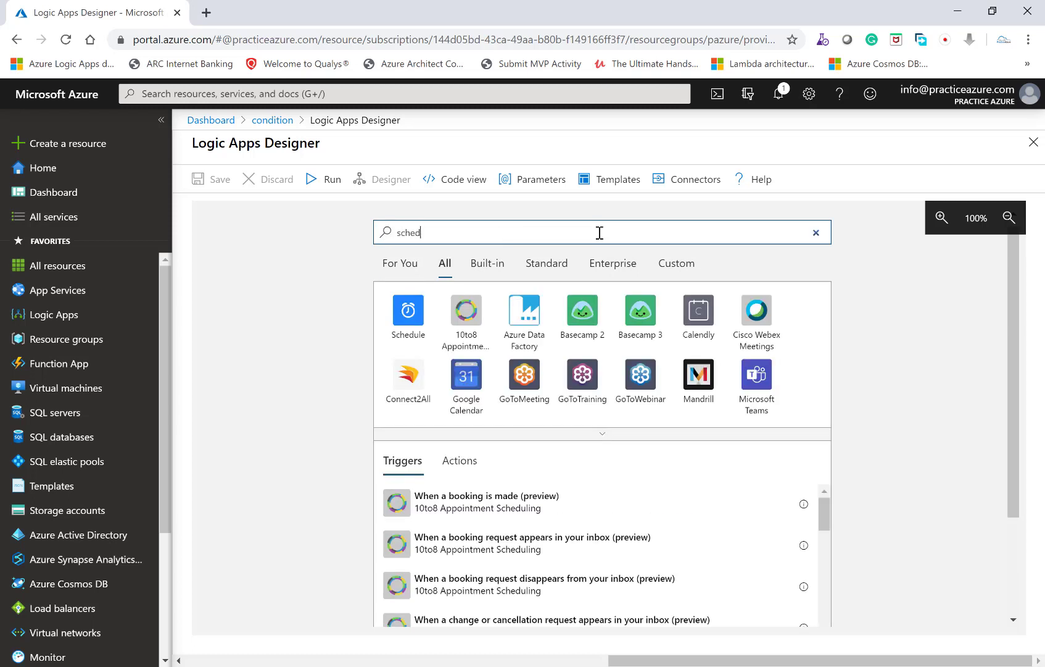
pyautogui.click(409, 320)
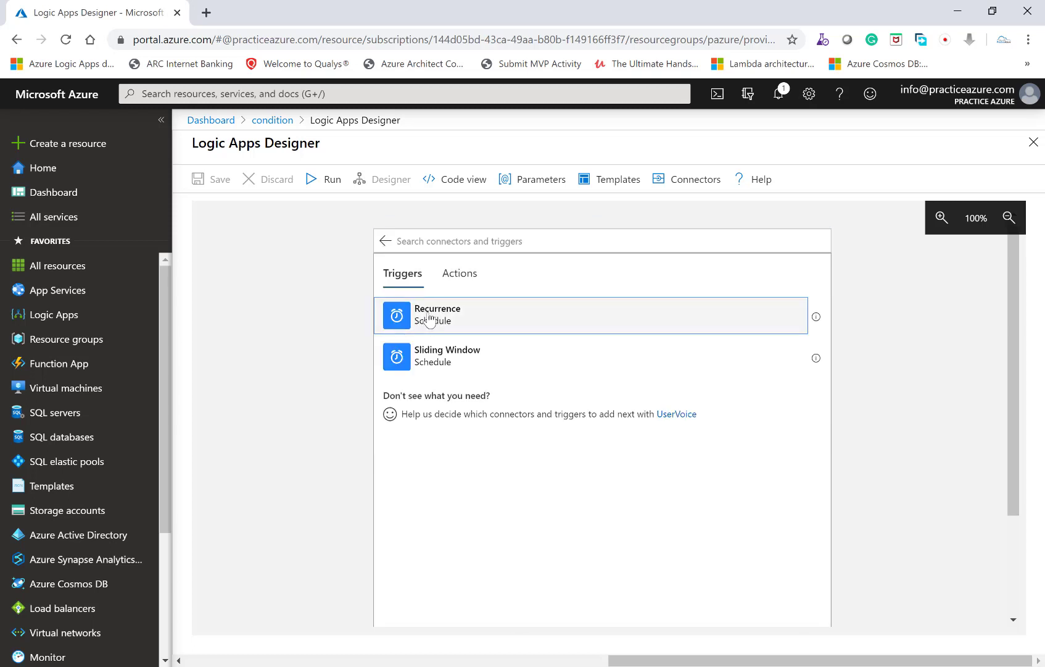
pyautogui.click(430, 318)
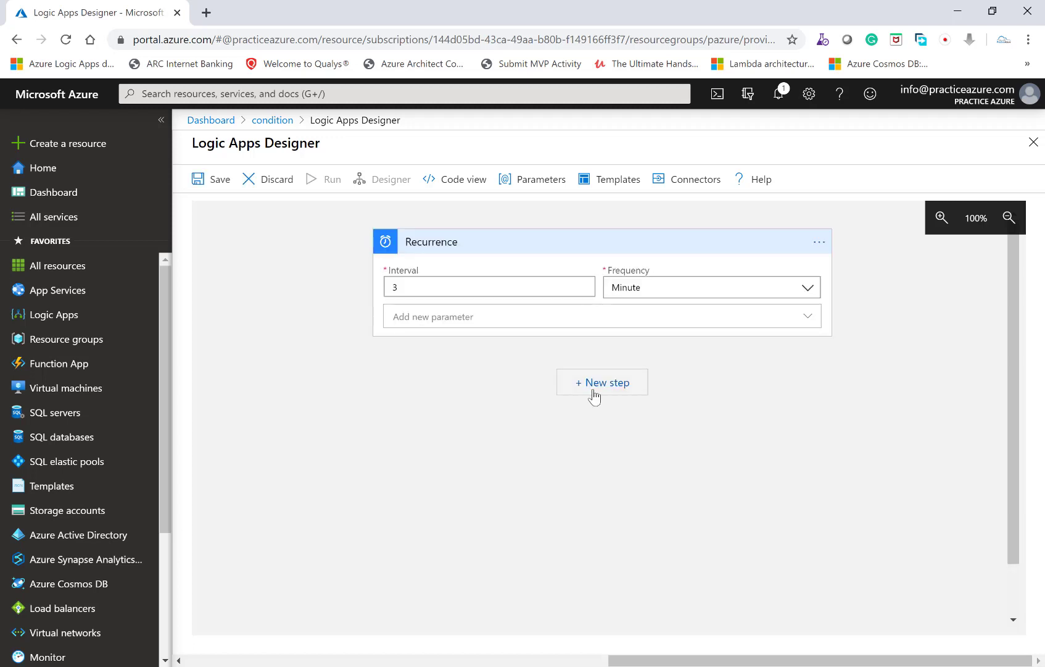
# - Add a Condition action from the Control connector as a new step below the Recurrence trigger
pyautogui.click(595, 384)
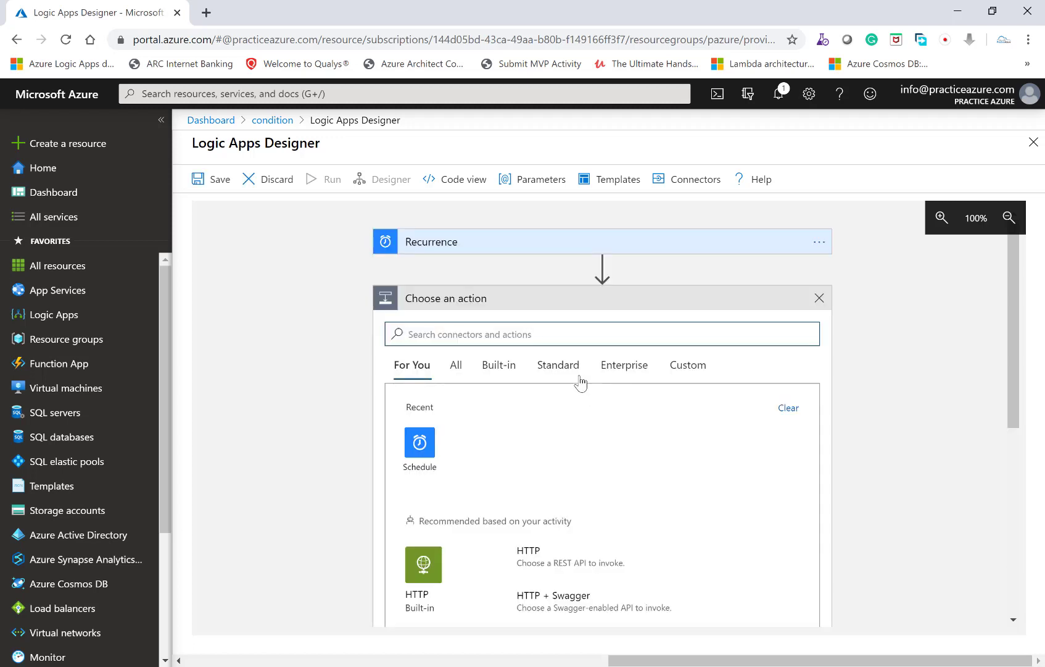
pyautogui.write('control')
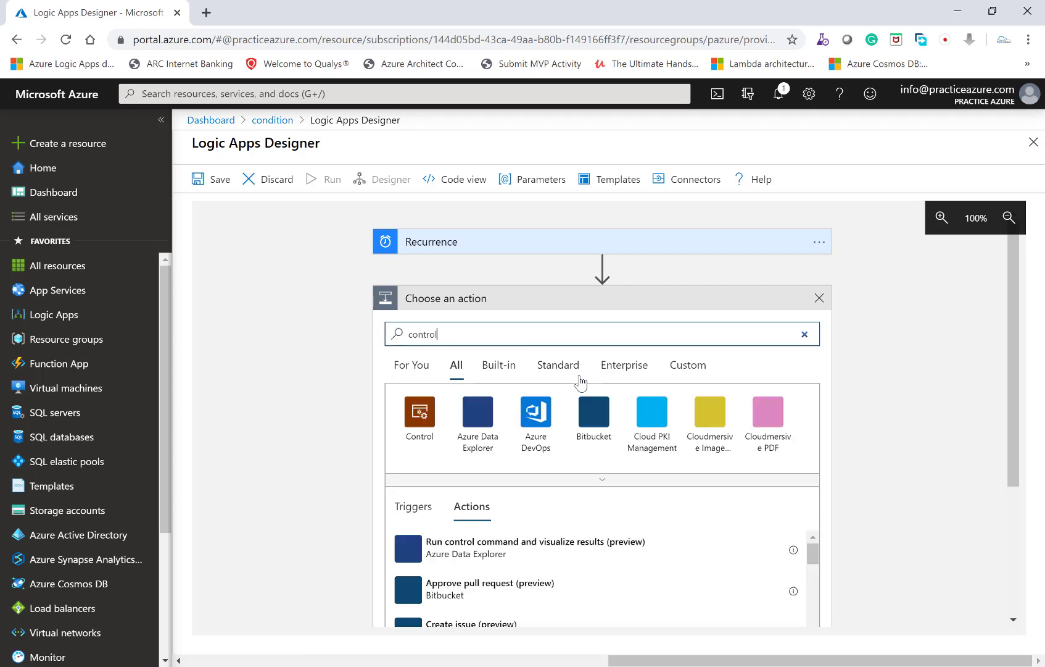
pyautogui.click(418, 431)
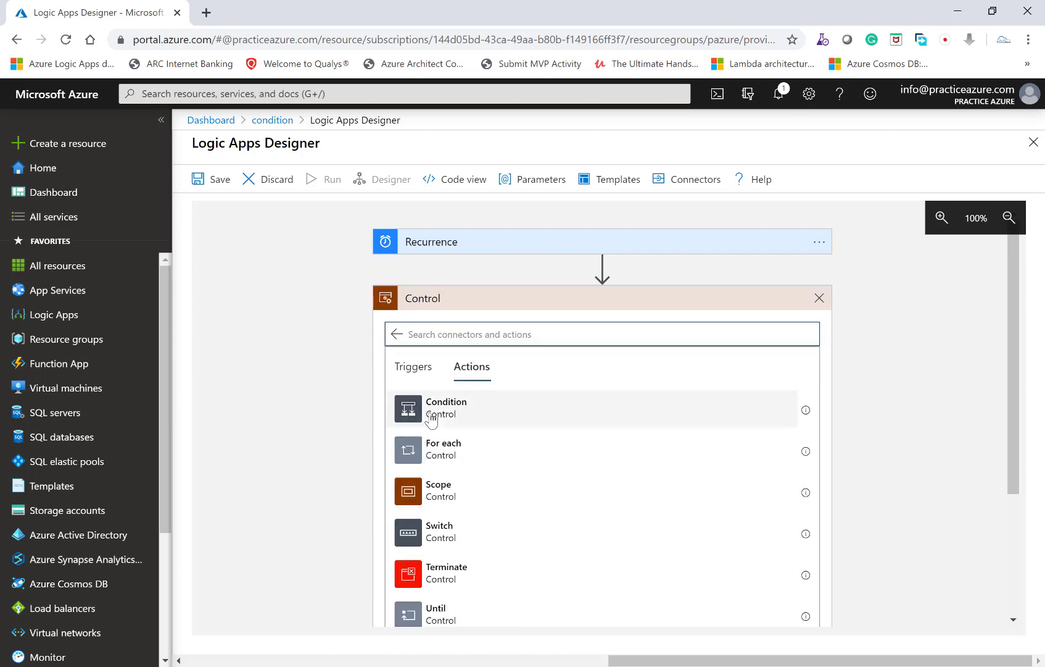
pyautogui.click(431, 418)
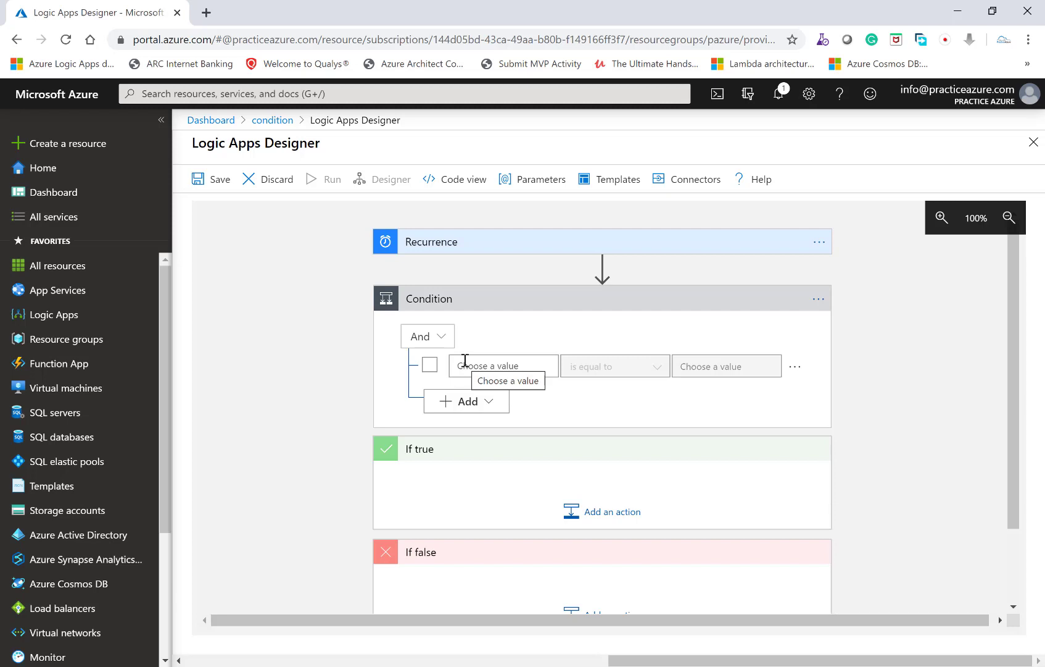
# - Keep the condition's And operator and define its first row as A is equal to 10
pyautogui.click(439, 335)
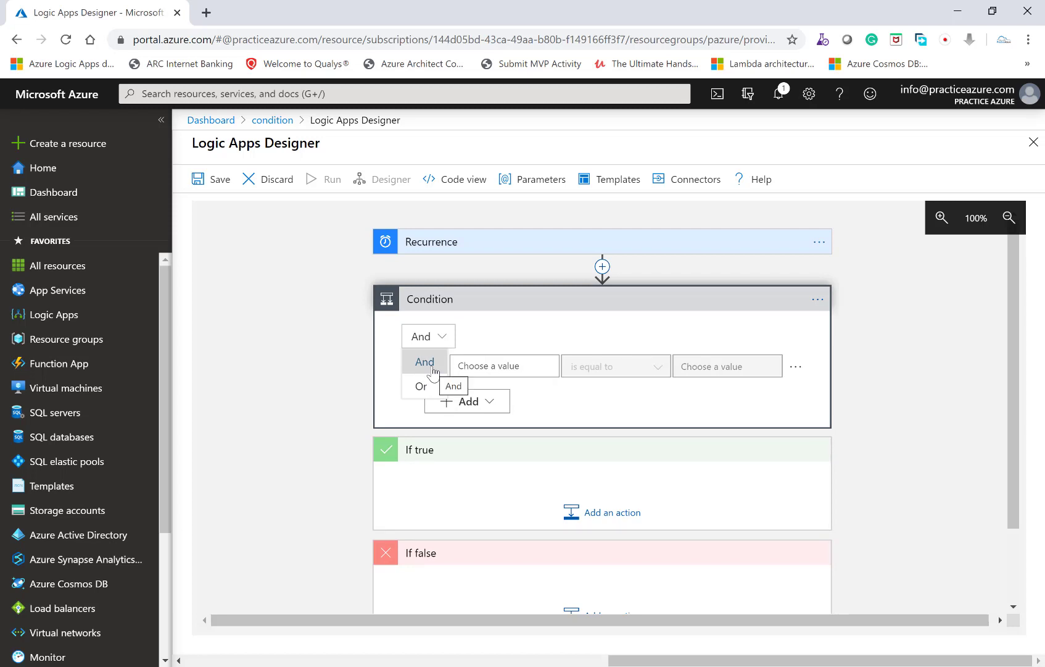
pyautogui.click(434, 370)
pyautogui.click(482, 367)
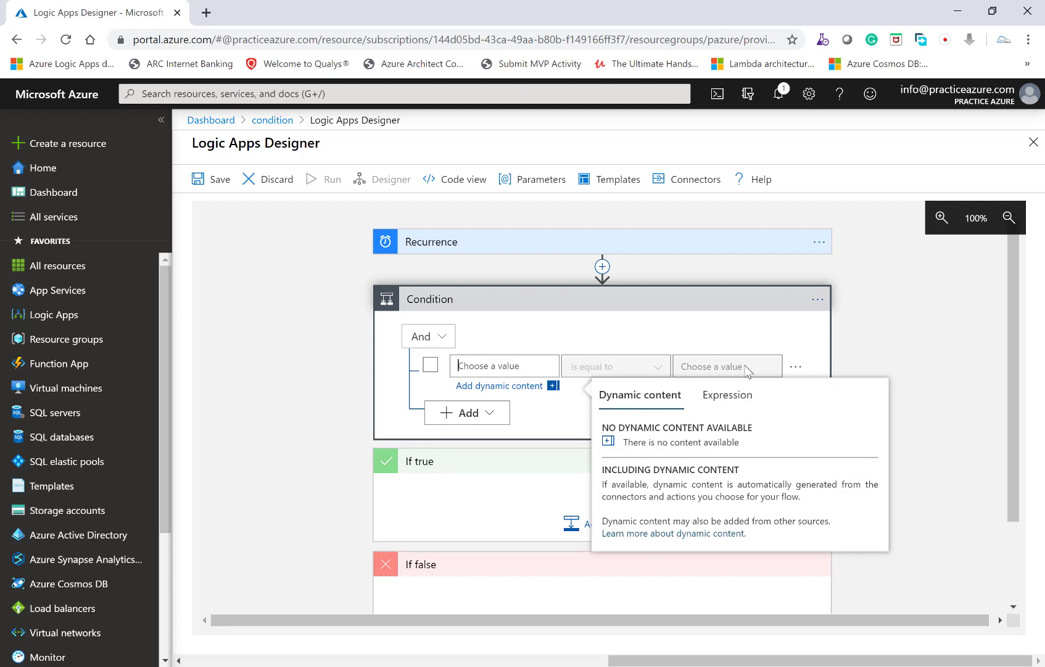
pyautogui.click(502, 368)
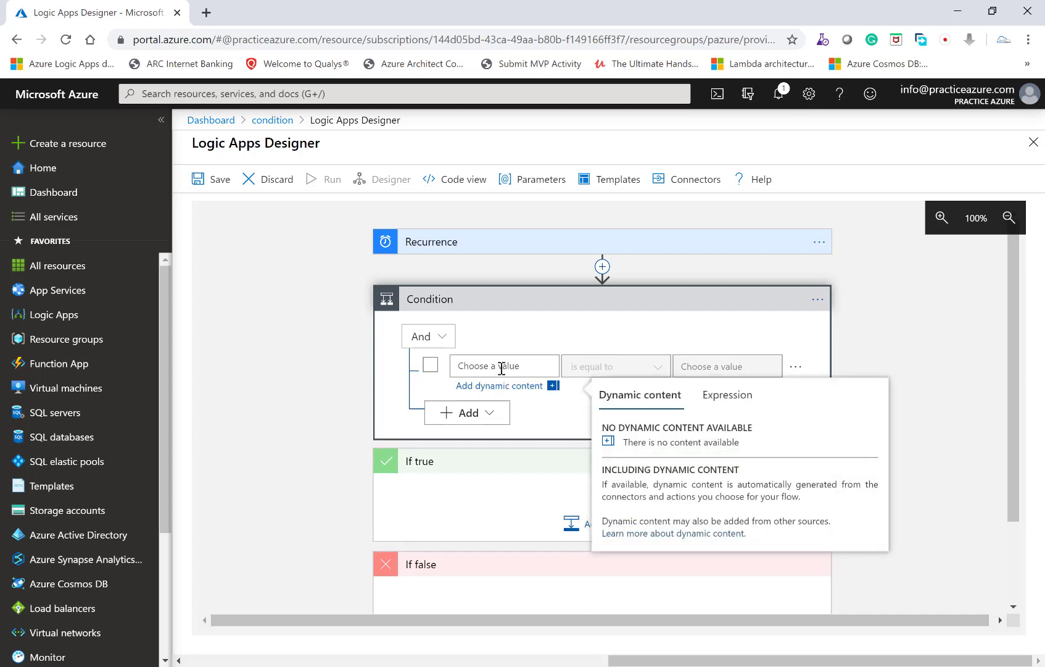
pyautogui.write('A')
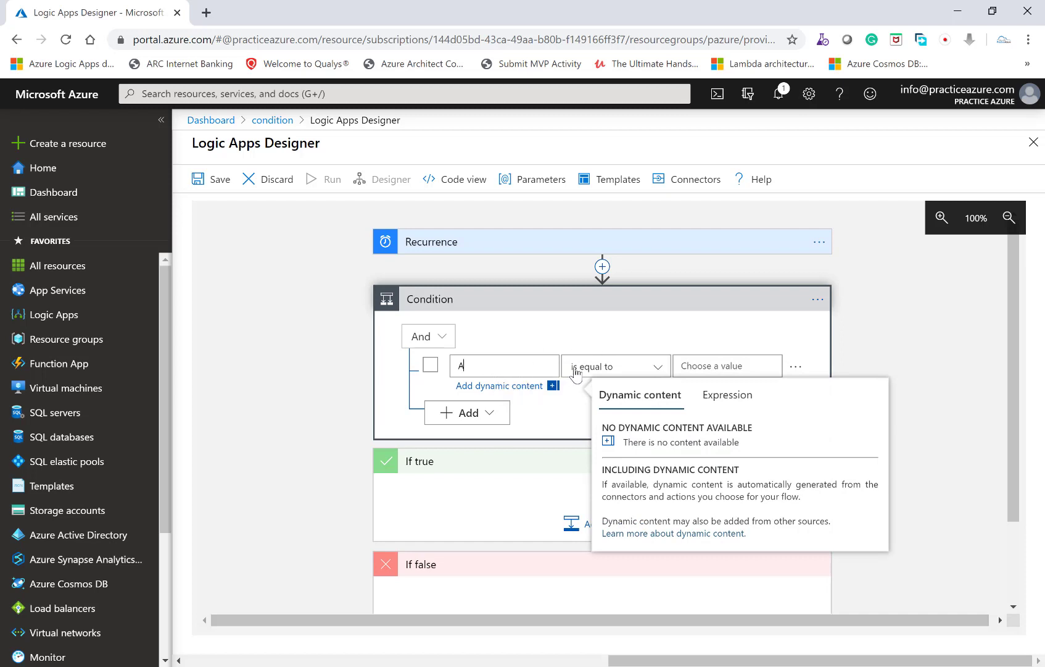
pyautogui.click(598, 369)
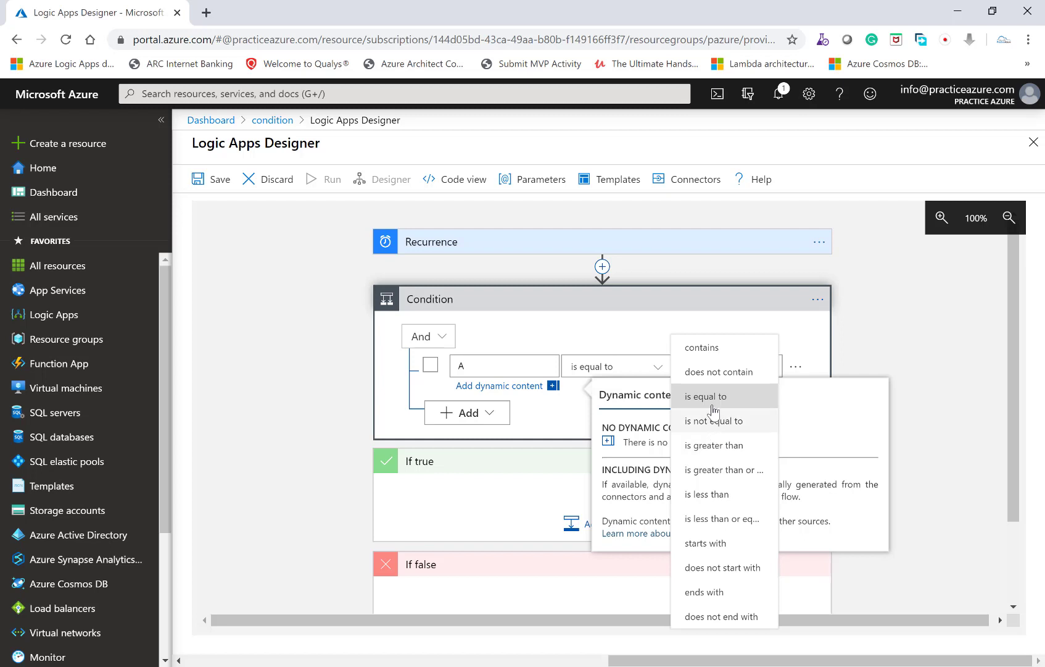
pyautogui.click(813, 374)
pyautogui.click(802, 372)
pyautogui.click(760, 365)
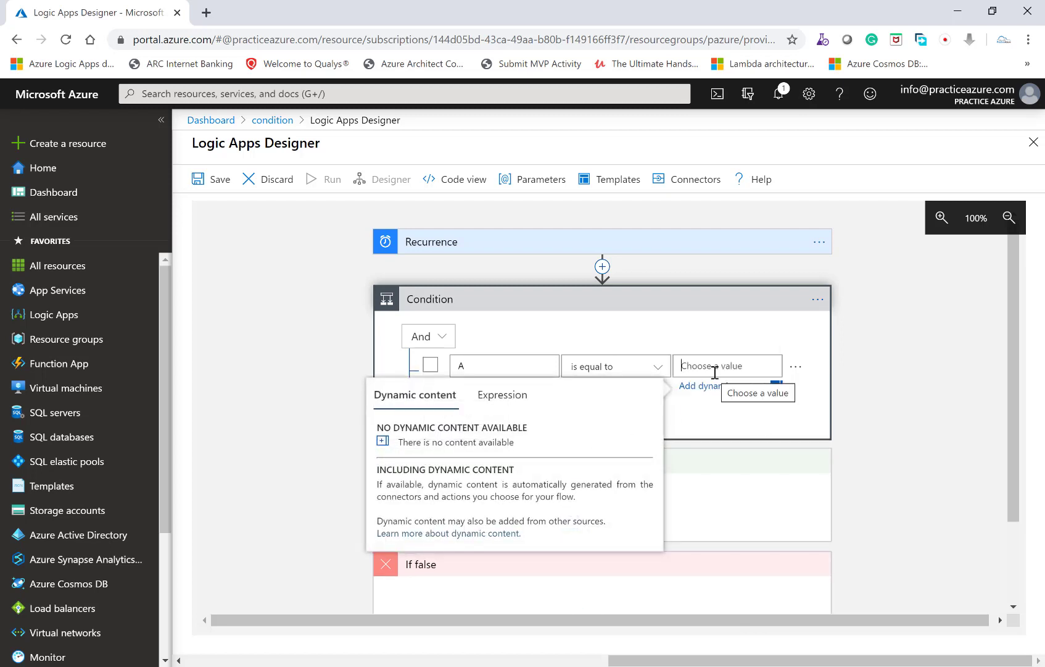
pyautogui.write('10')
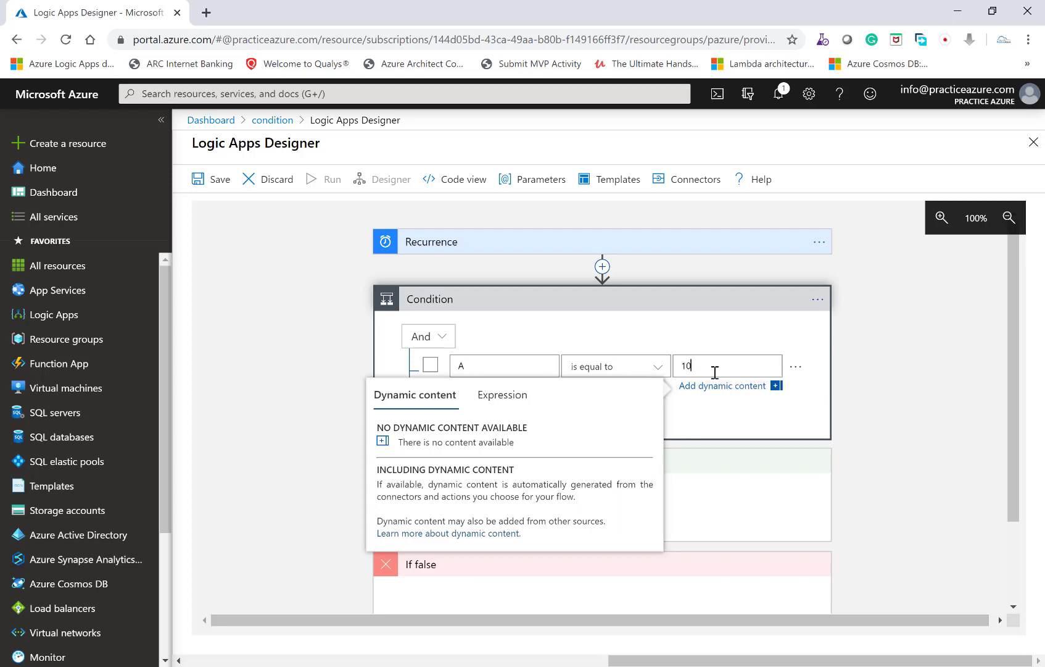
# - Clear the first row's comparison value and browse the dynamic content and expression functions offered for it
pyautogui.press('BackSpace')
pyautogui.press('BackSpace')
pyautogui.click(720, 388)
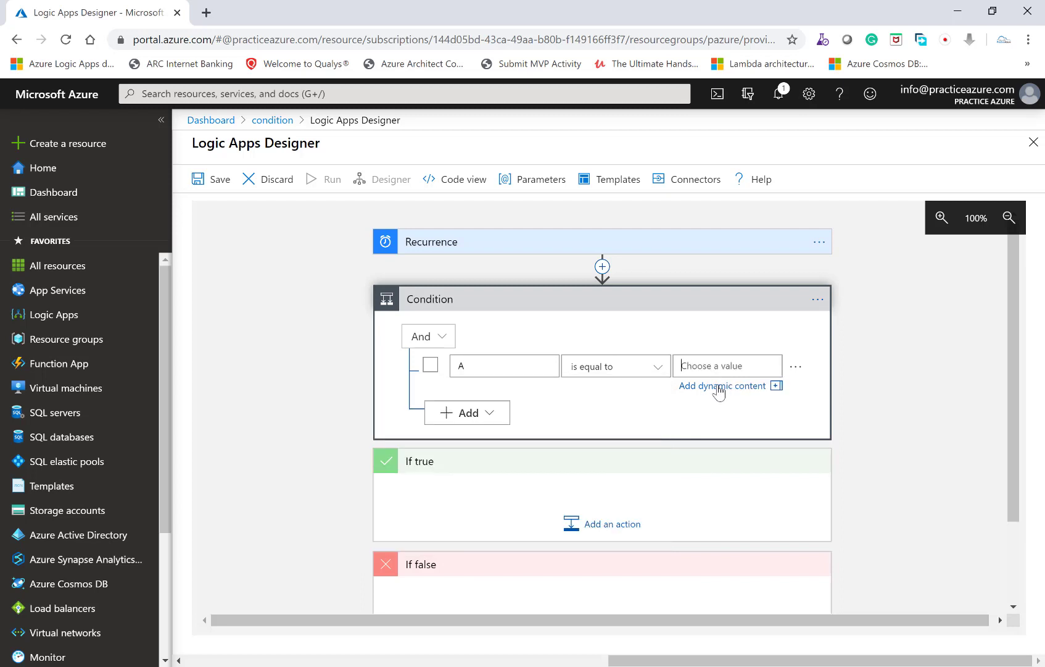
pyautogui.click(720, 389)
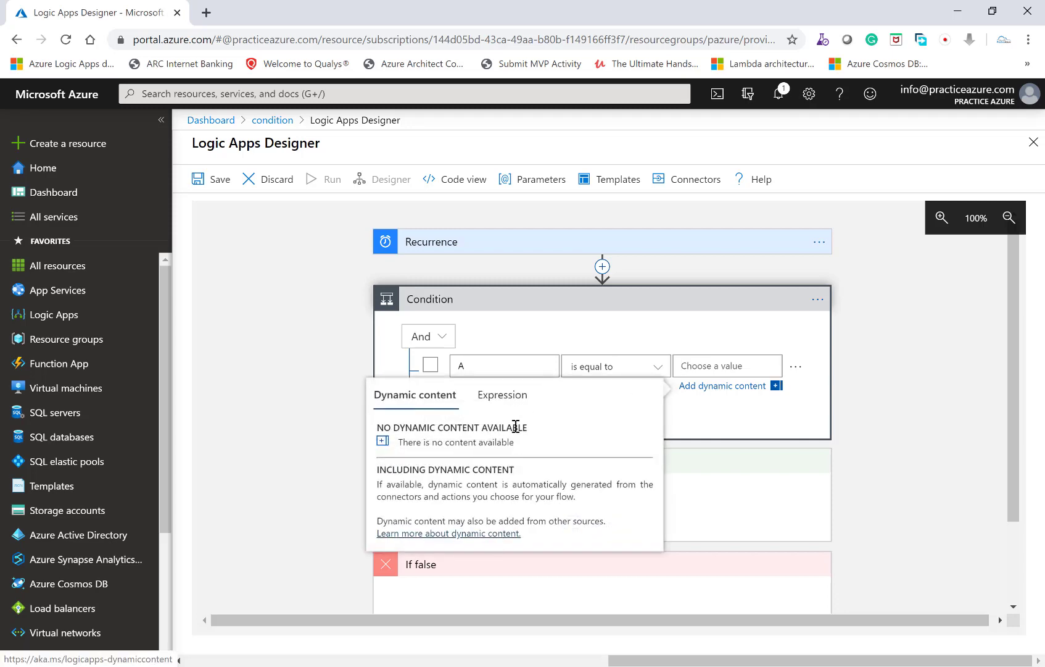
pyautogui.click(503, 395)
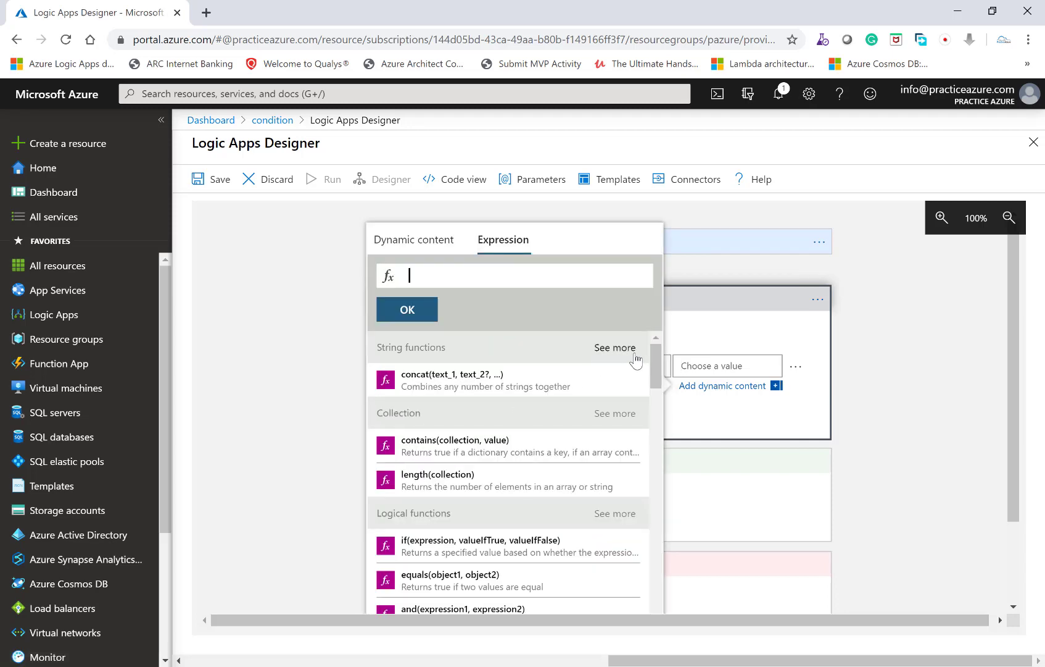
pyautogui.scroll(-3, 655, 364)
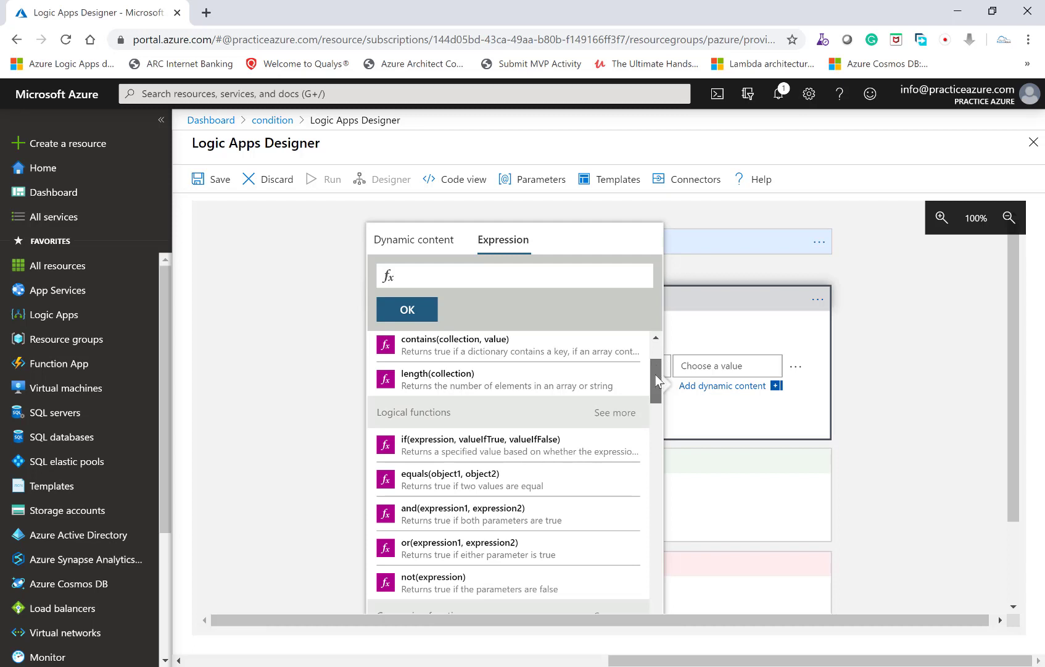
pyautogui.scroll(-3, 656, 380)
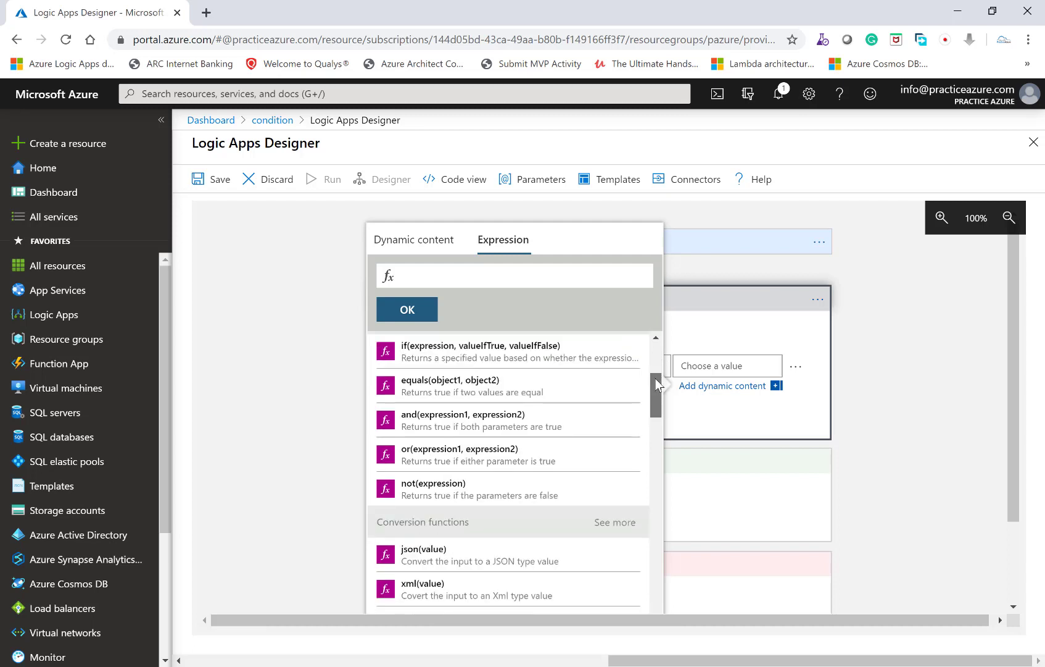
pyautogui.scroll(-3, 656, 392)
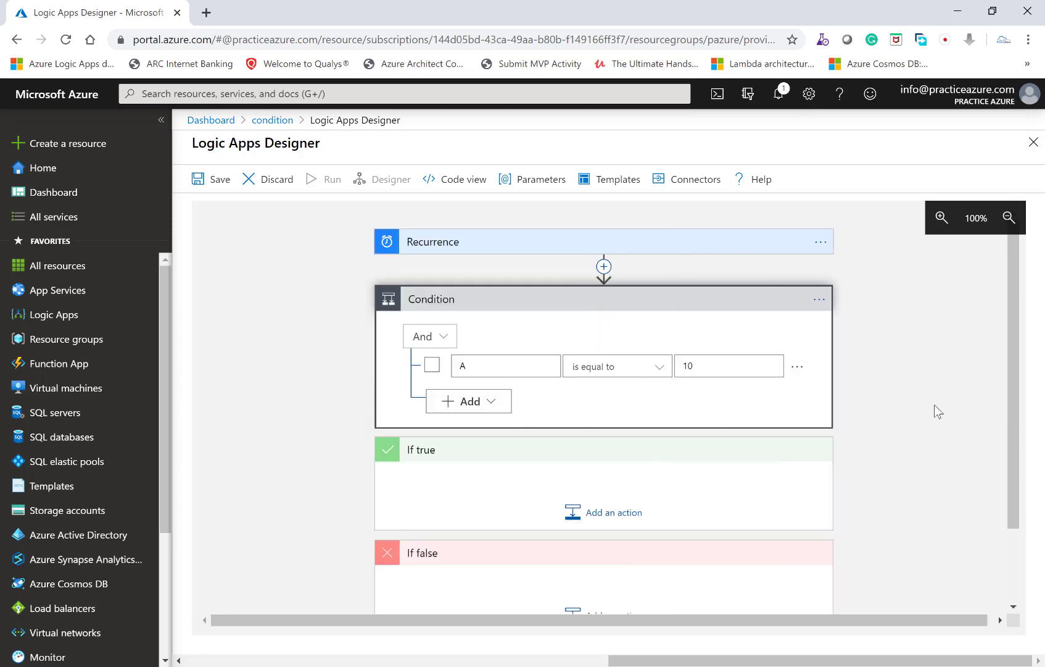
# - Add a second row to the condition and define it as B is equal to 5
pyautogui.click(481, 404)
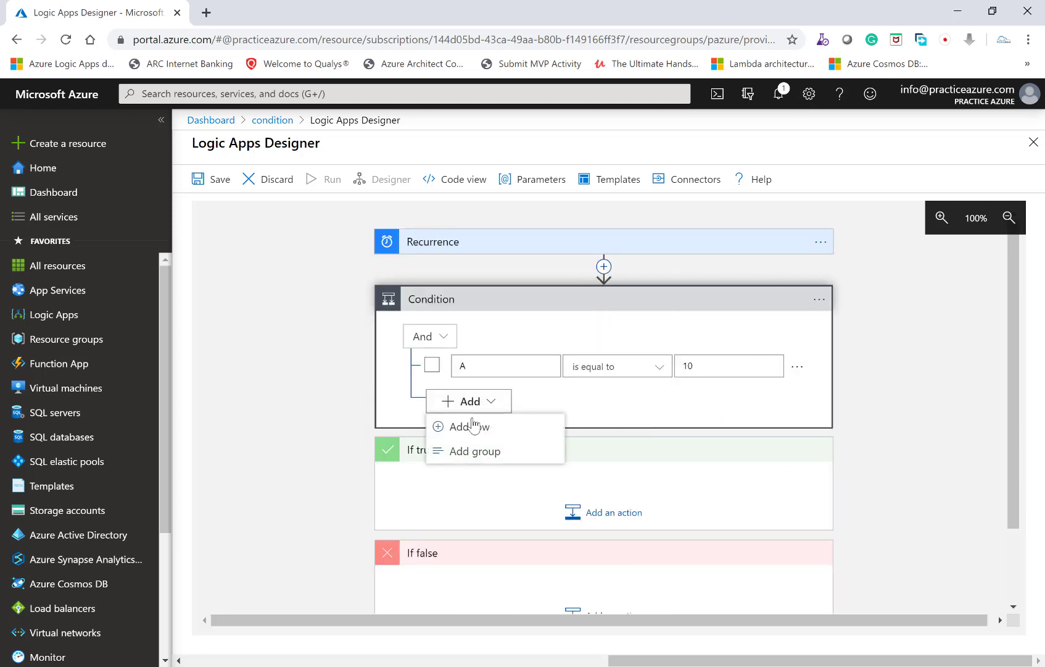
pyautogui.click(472, 427)
pyautogui.click(497, 398)
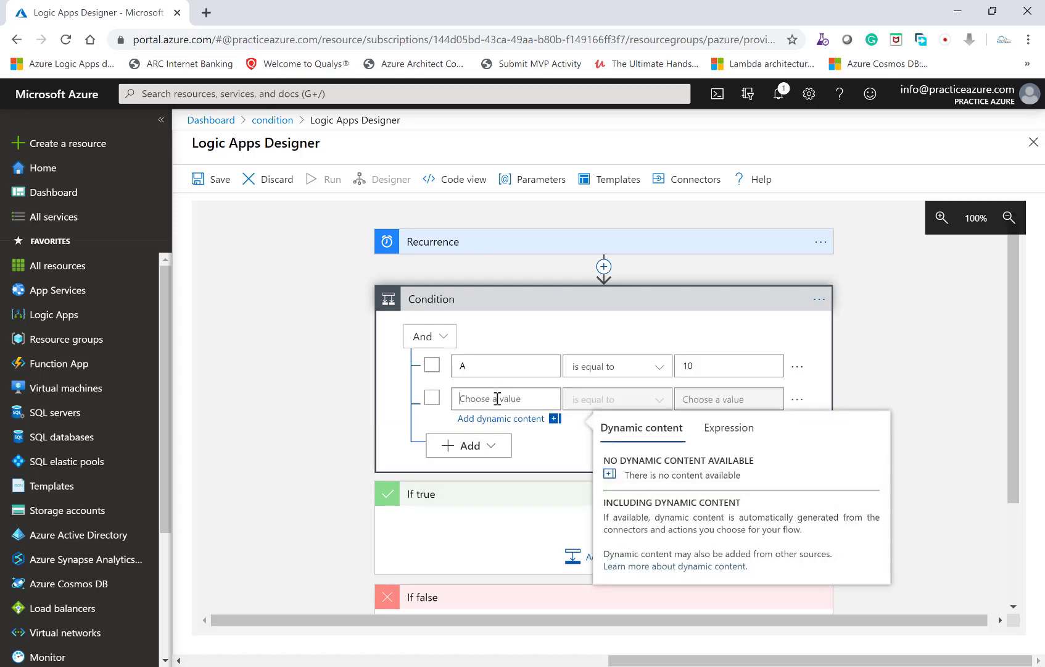
pyautogui.write('B')
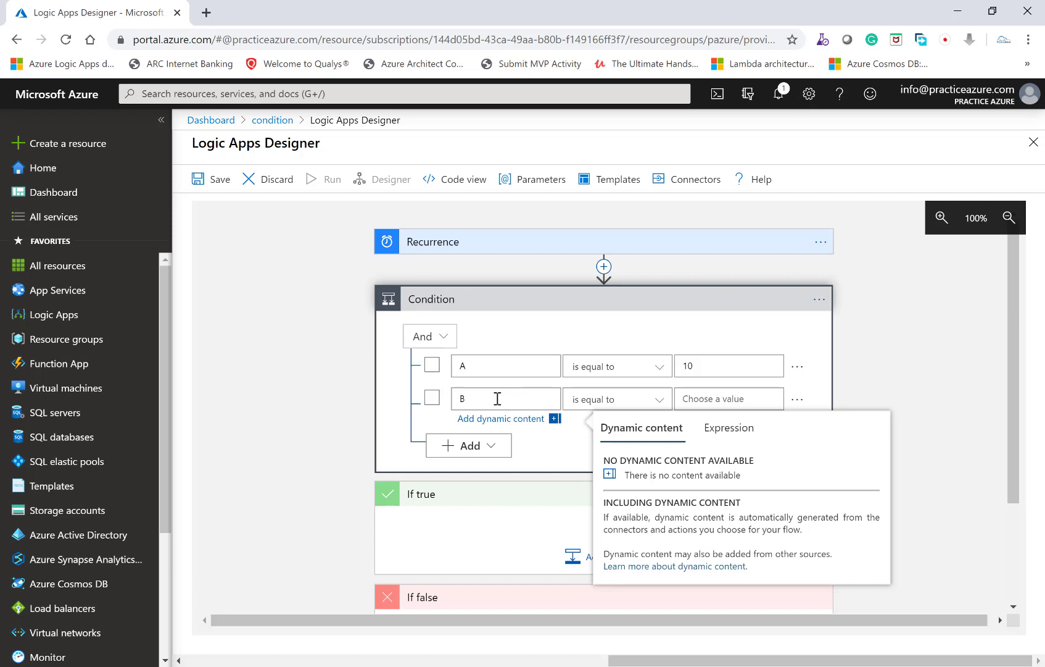
pyautogui.click(710, 398)
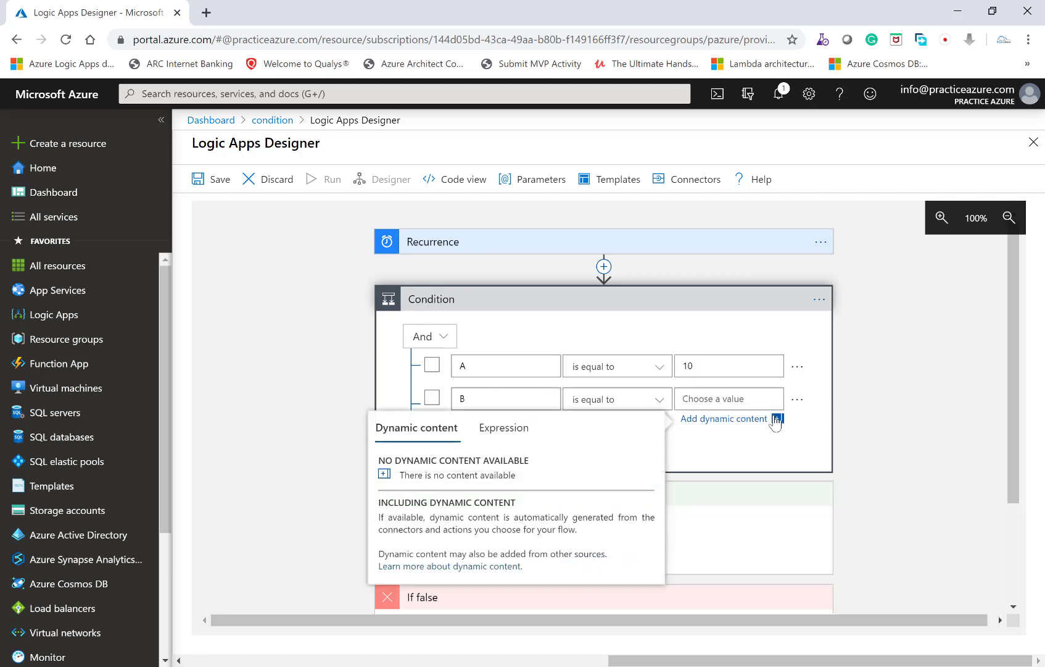
pyautogui.write('5')
pyautogui.click(877, 406)
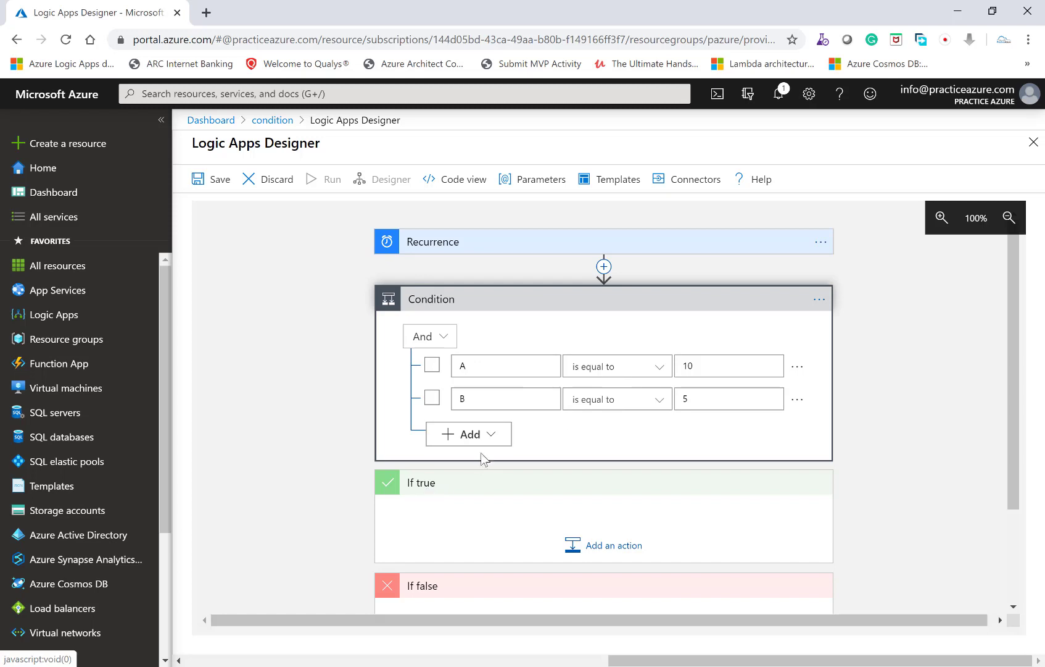
# - Combine the A and B rows into a group and set the group's operator to Or
pyautogui.click(434, 366)
pyautogui.click(432, 399)
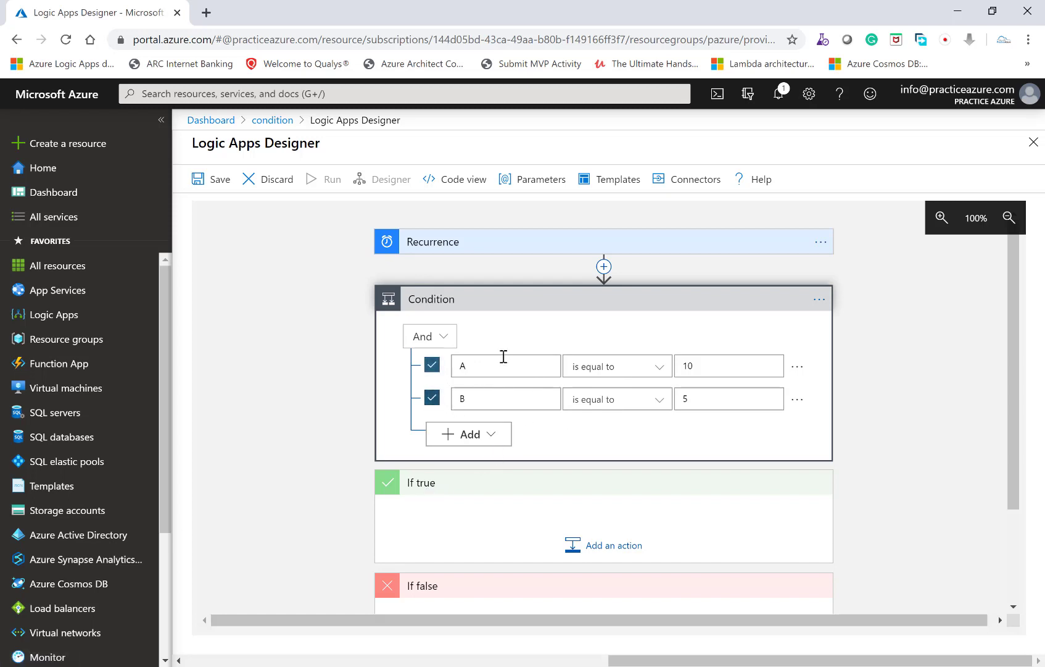
pyautogui.click(797, 366)
pyautogui.click(824, 442)
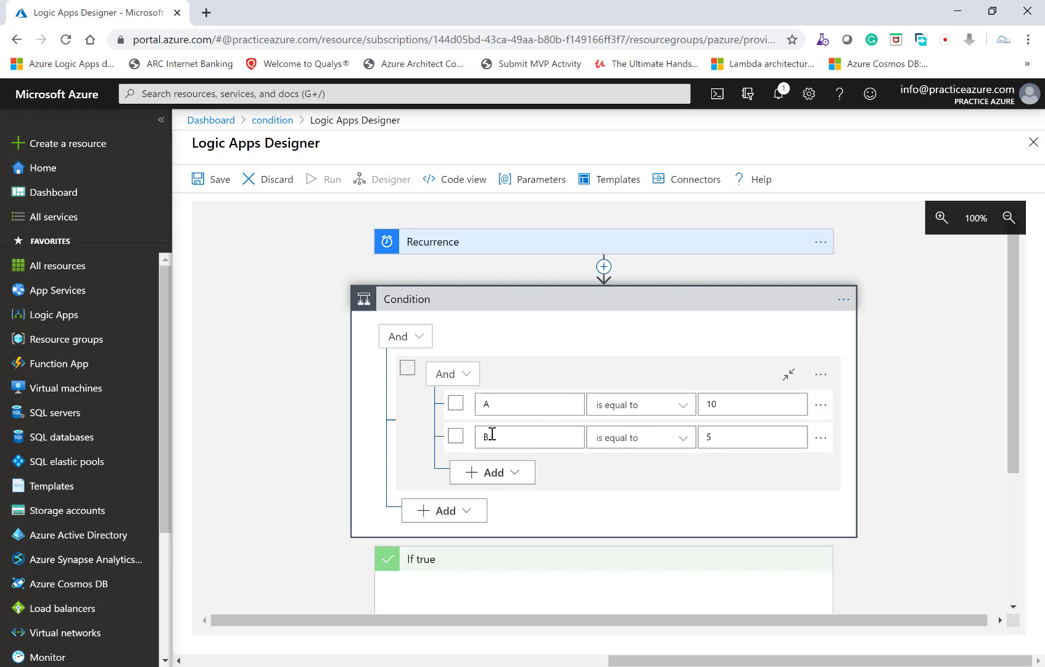
pyautogui.click(457, 373)
pyautogui.click(442, 425)
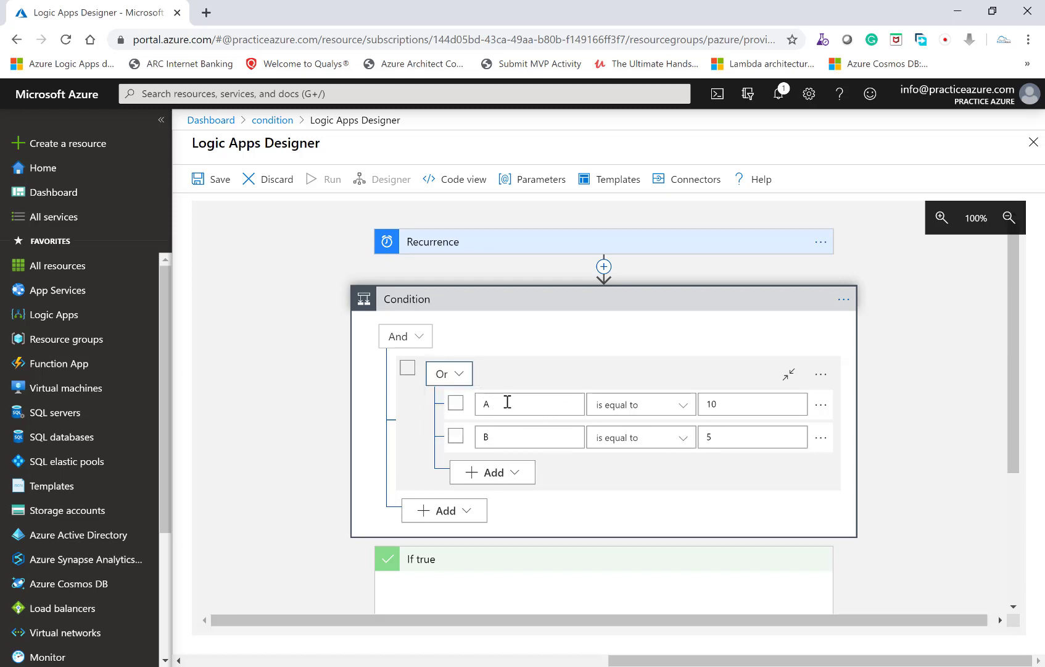
# - Add a row outside the Or group, under the top-level And, defined as C is equal to 5
pyautogui.click(449, 517)
pyautogui.click(439, 535)
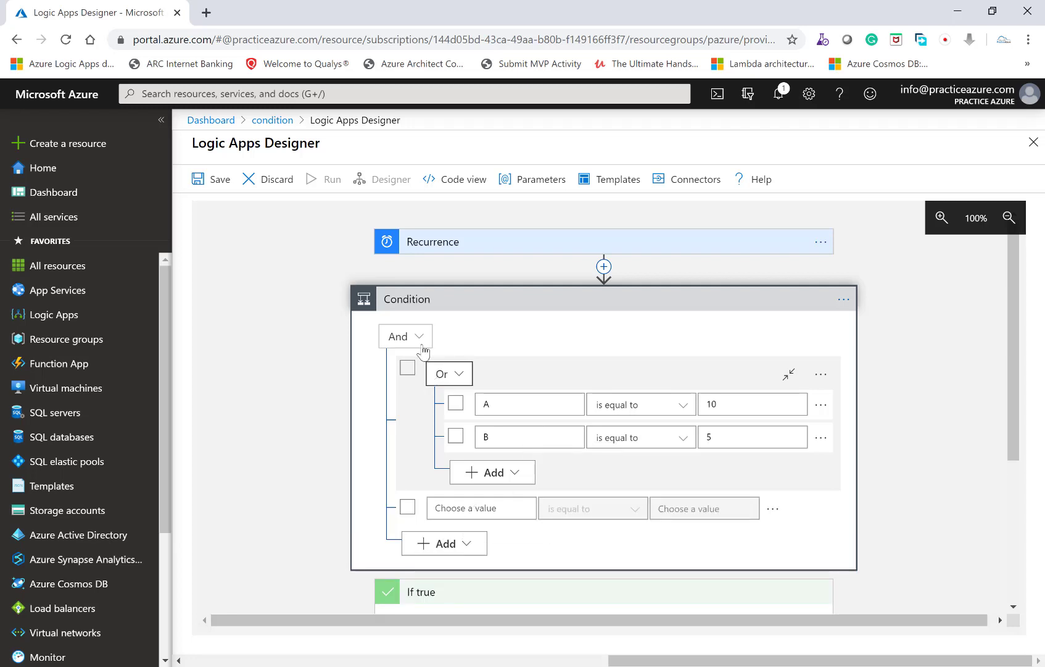
pyautogui.click(493, 510)
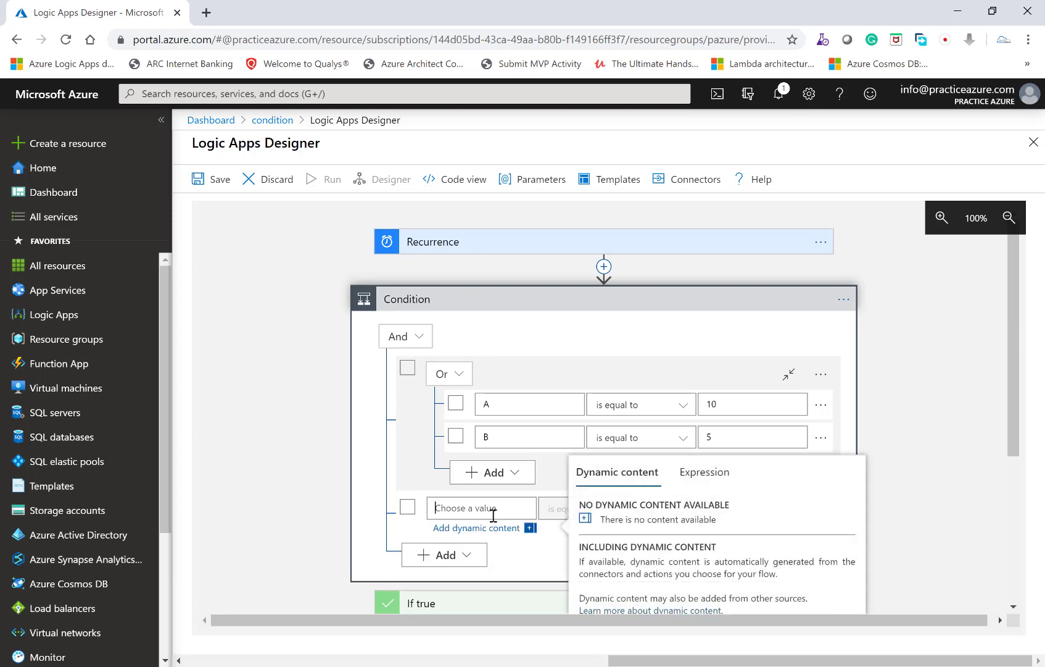
pyautogui.write('C')
pyautogui.click(899, 508)
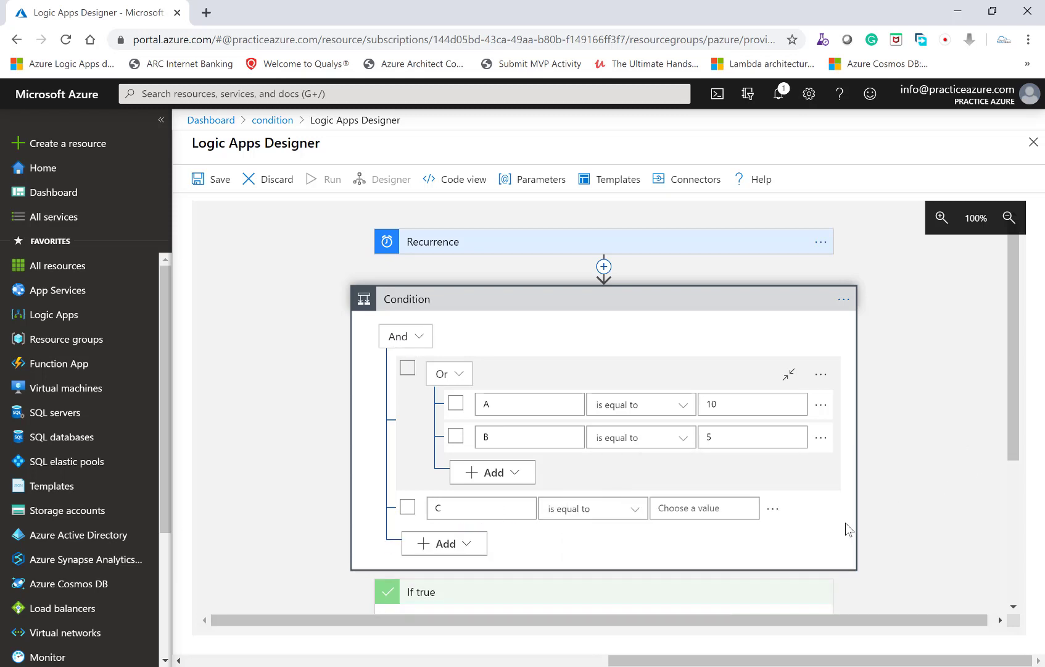
pyautogui.click(723, 510)
pyautogui.write('5')
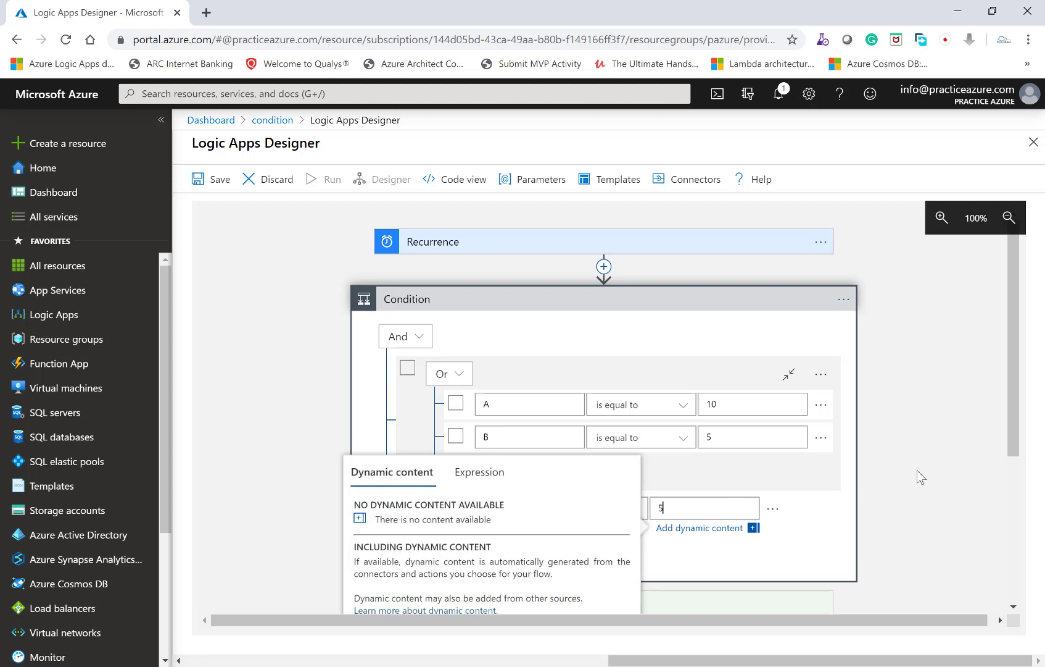
pyautogui.click(984, 454)
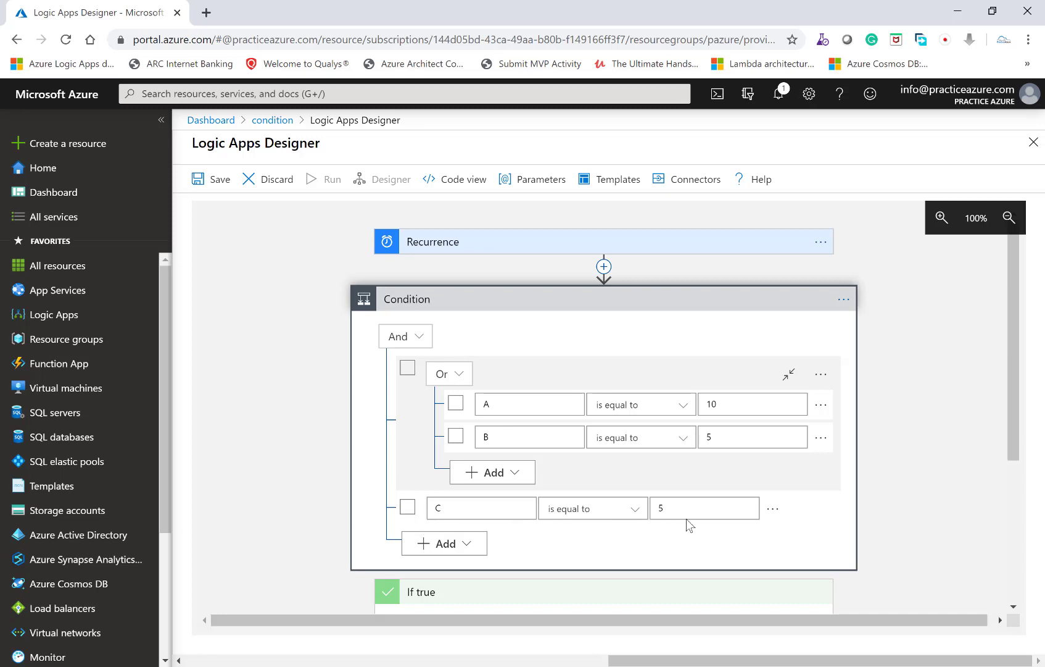
pyautogui.scroll(-1, 694, 548)
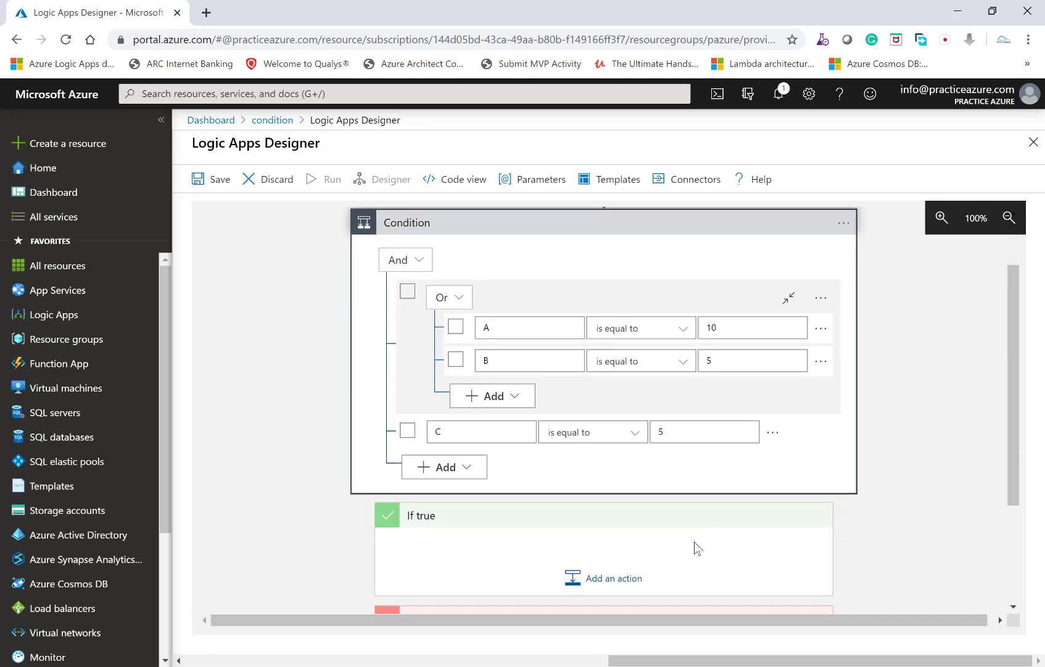
# - Add a nested Condition control action inside the If true branch of the existing condition
pyautogui.scroll(-2, 695, 541)
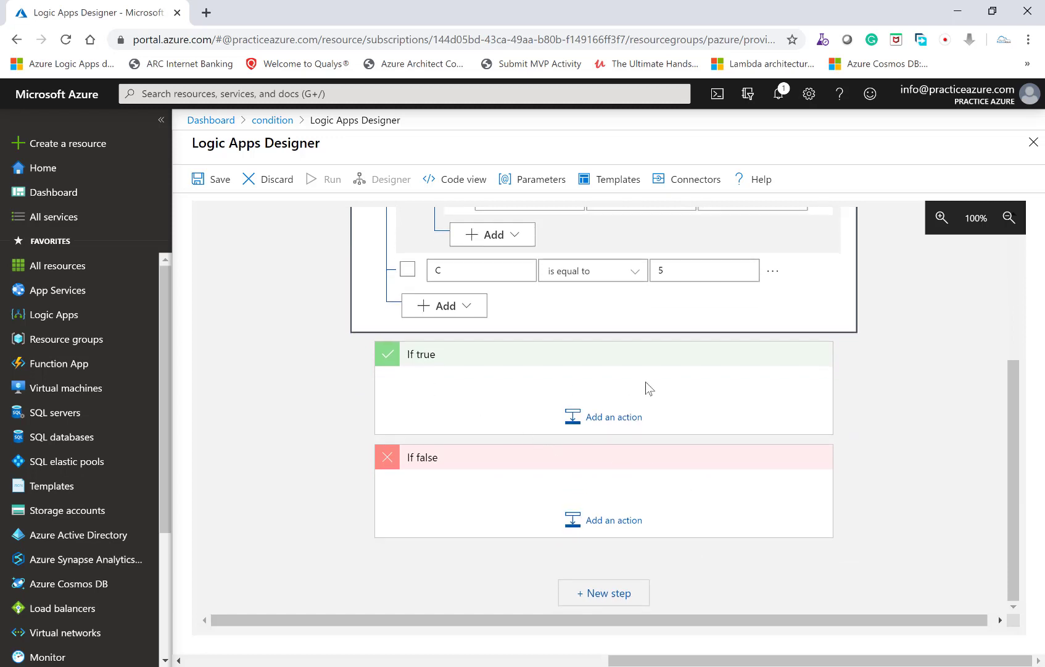
pyautogui.click(624, 428)
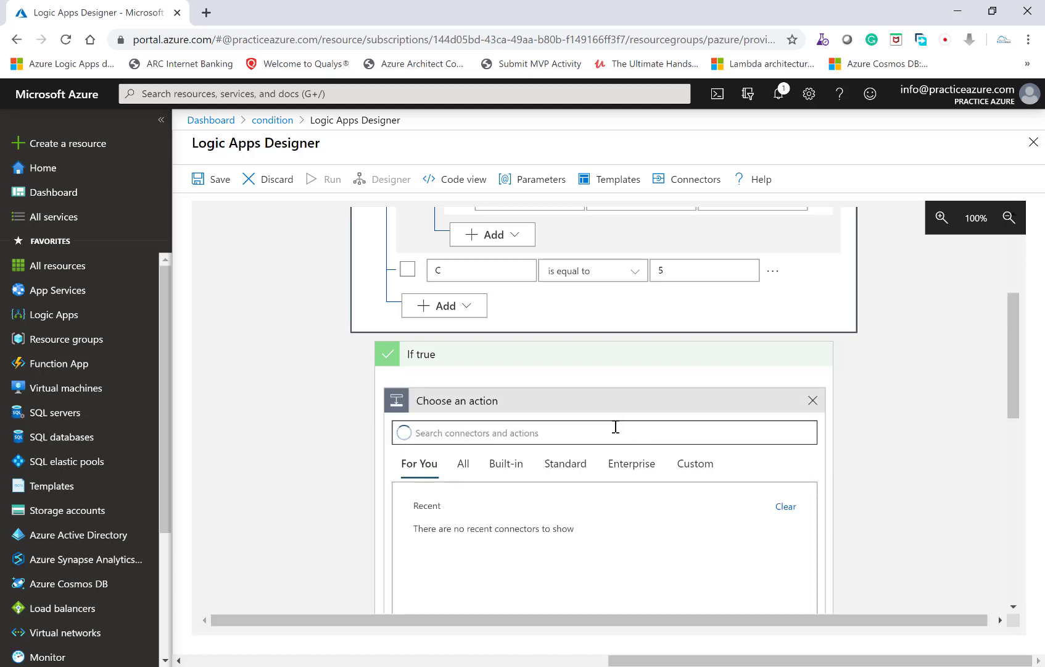
pyautogui.click(427, 541)
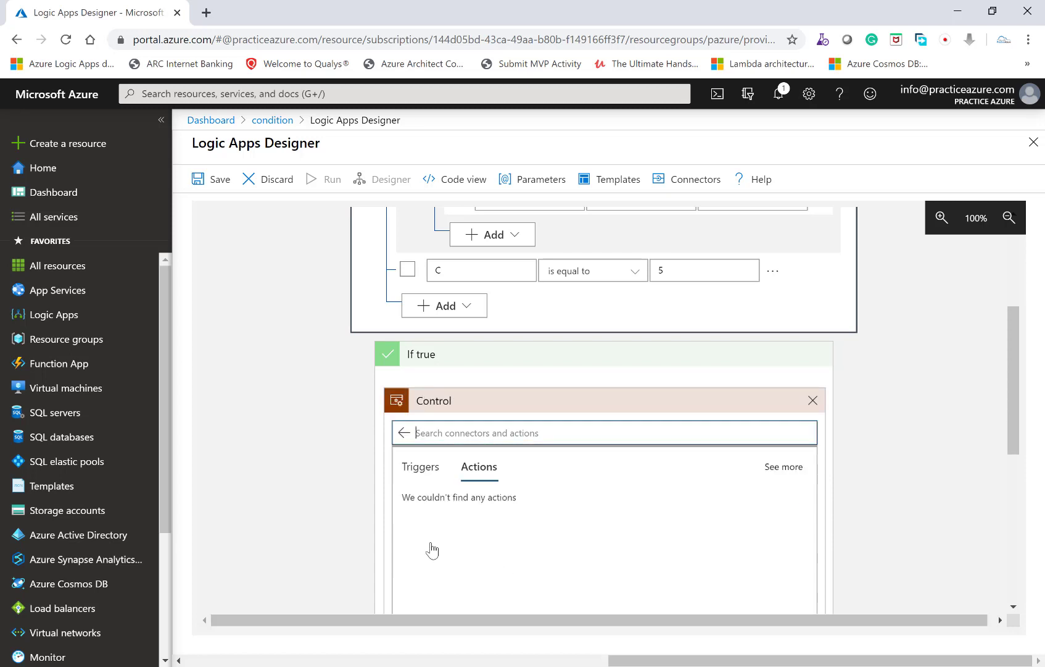
pyautogui.click(444, 514)
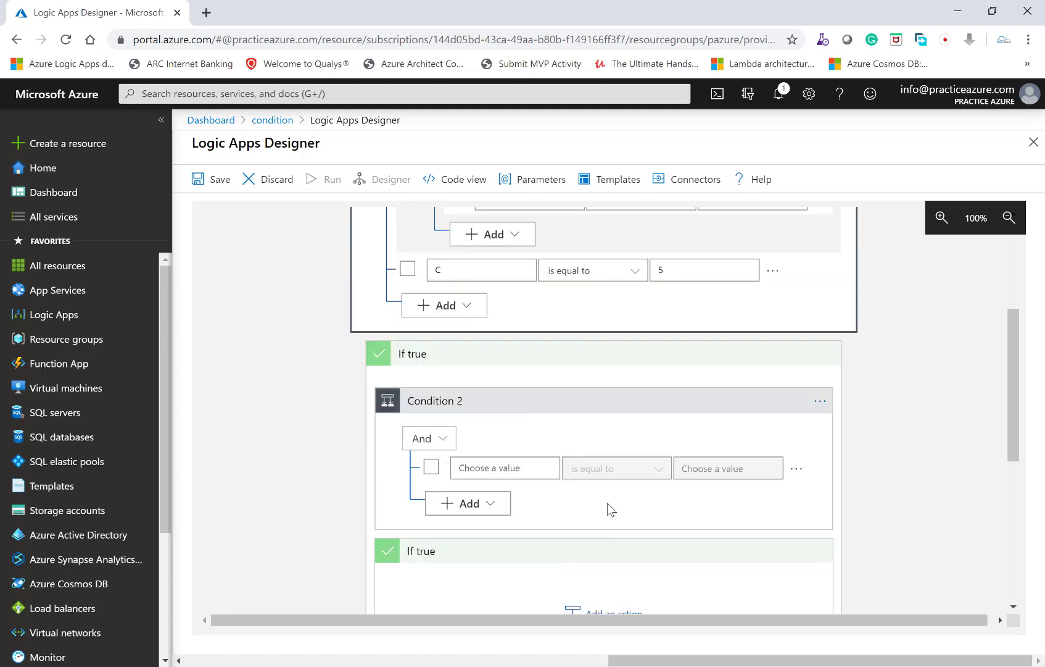
# - Start adding an action to the outer condition's If false branch
pyautogui.scroll(4, 556, 361)
pyautogui.scroll(-5, 535, 553)
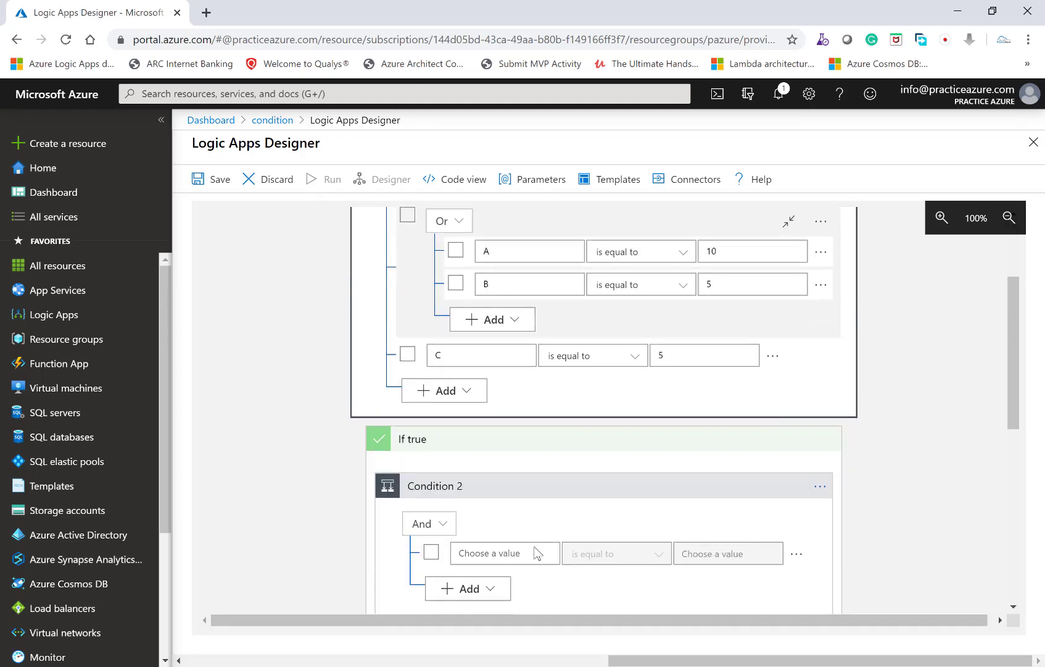
pyautogui.scroll(-4, 534, 547)
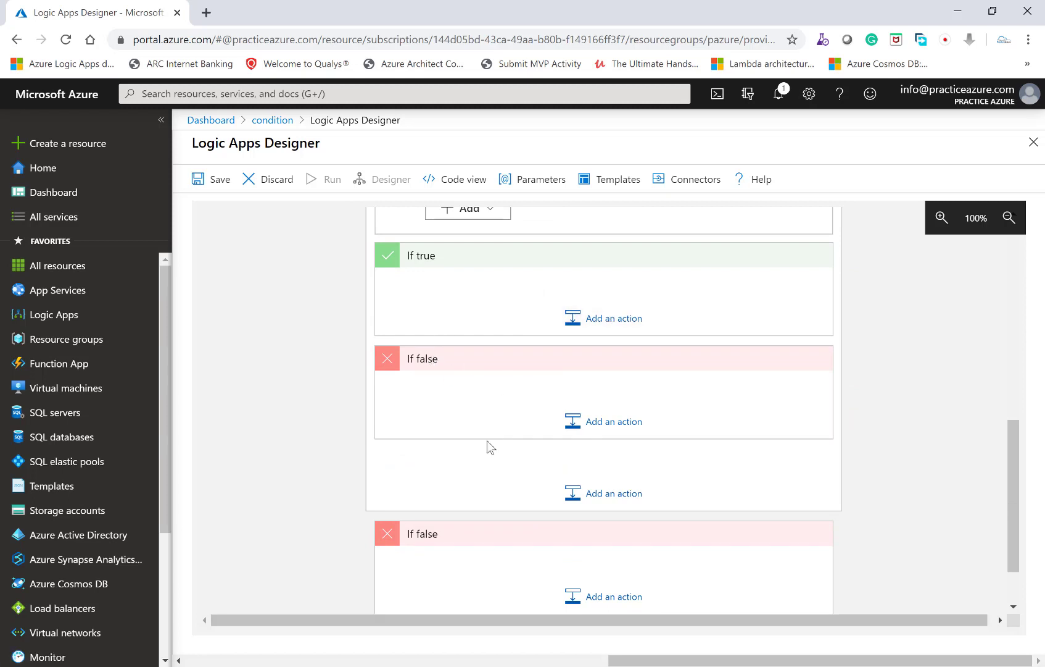
pyautogui.scroll(-1, 487, 447)
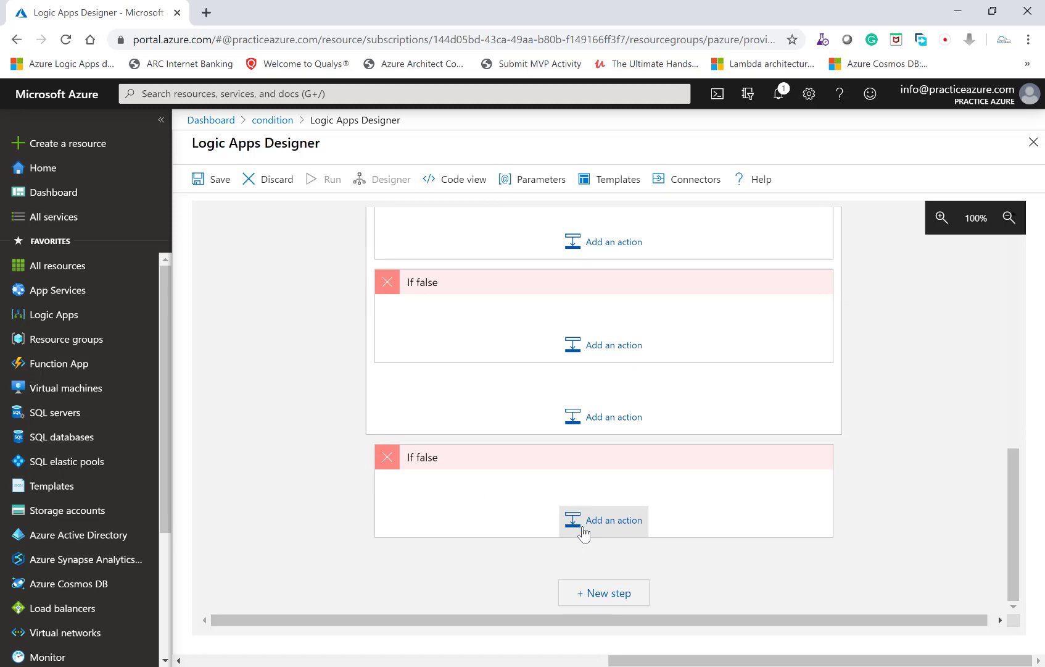
pyautogui.click(615, 523)
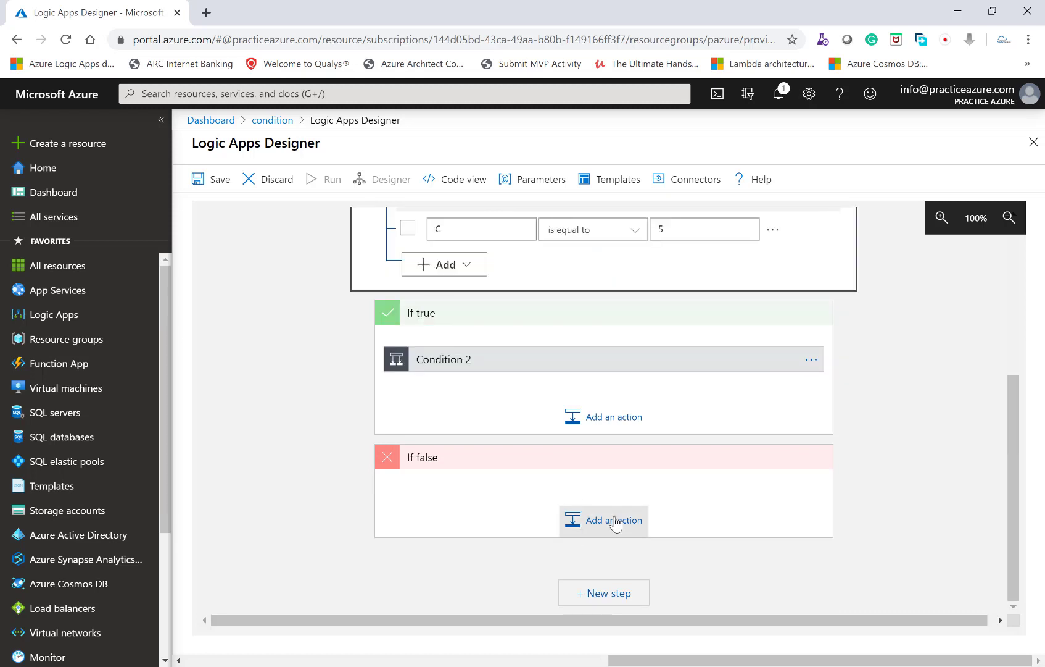